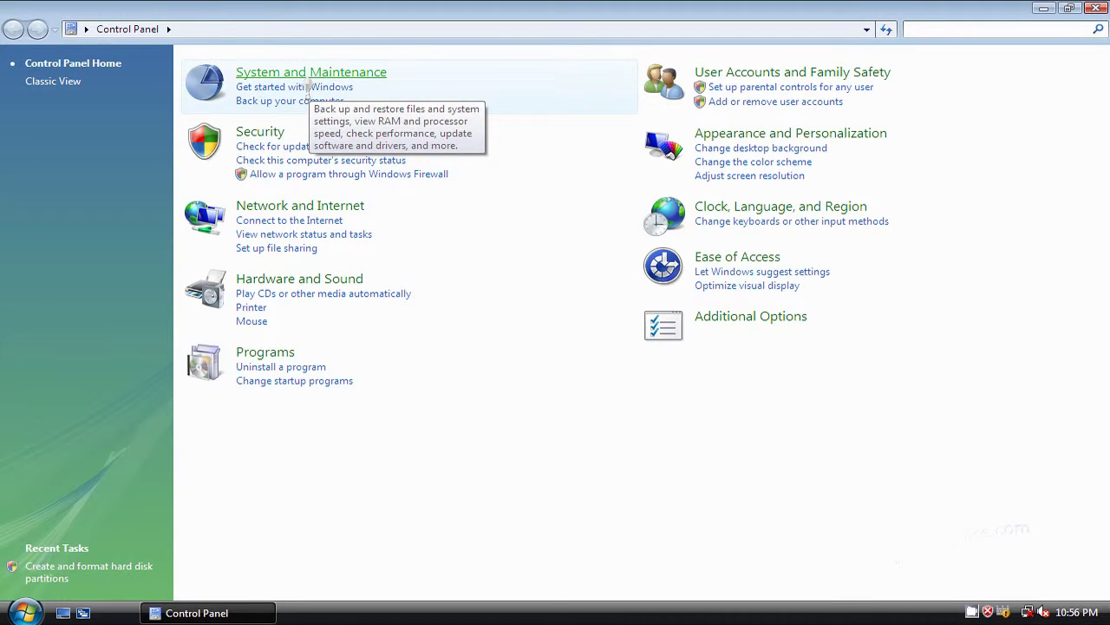
# Switch Control Panel to Classic View and open Computer Management from Administrative Tools
pyautogui.click(308, 84)
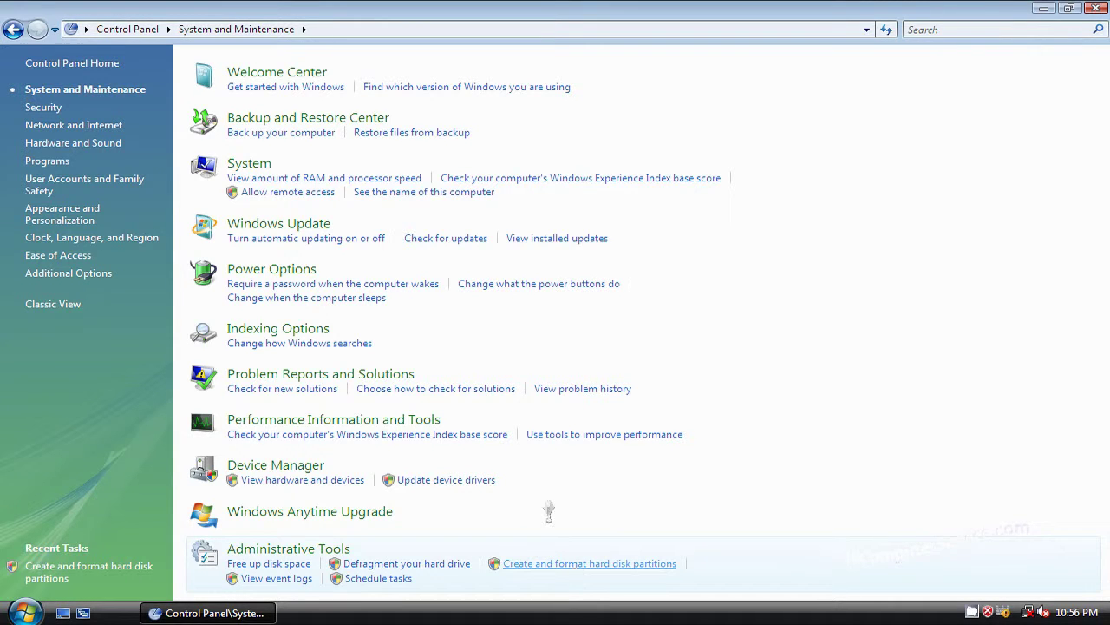
pyautogui.click(84, 68)
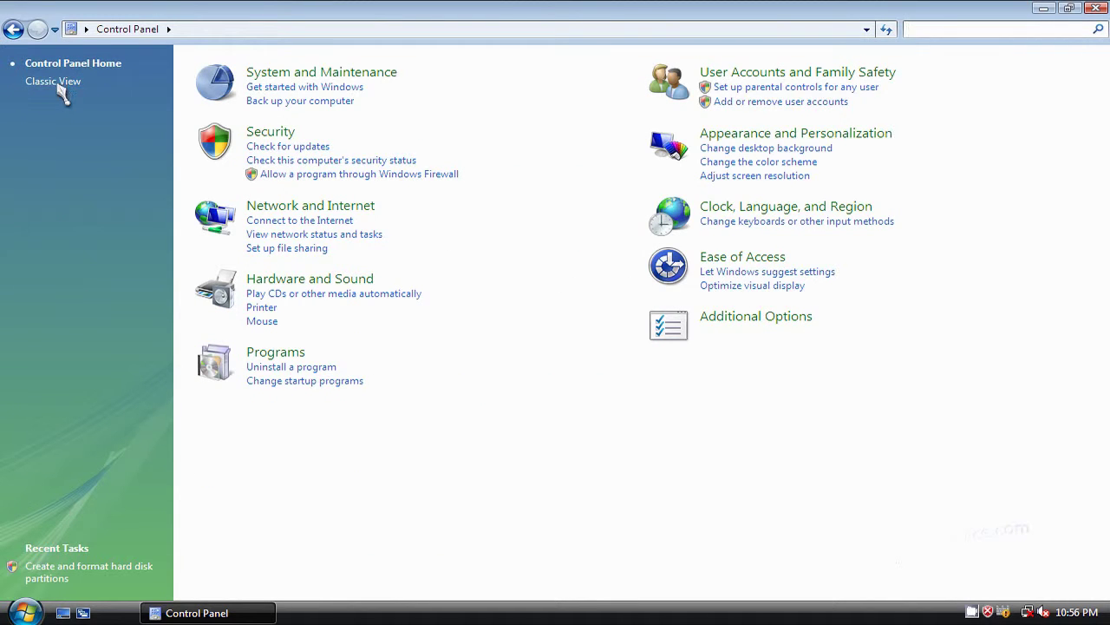
pyautogui.click(47, 84)
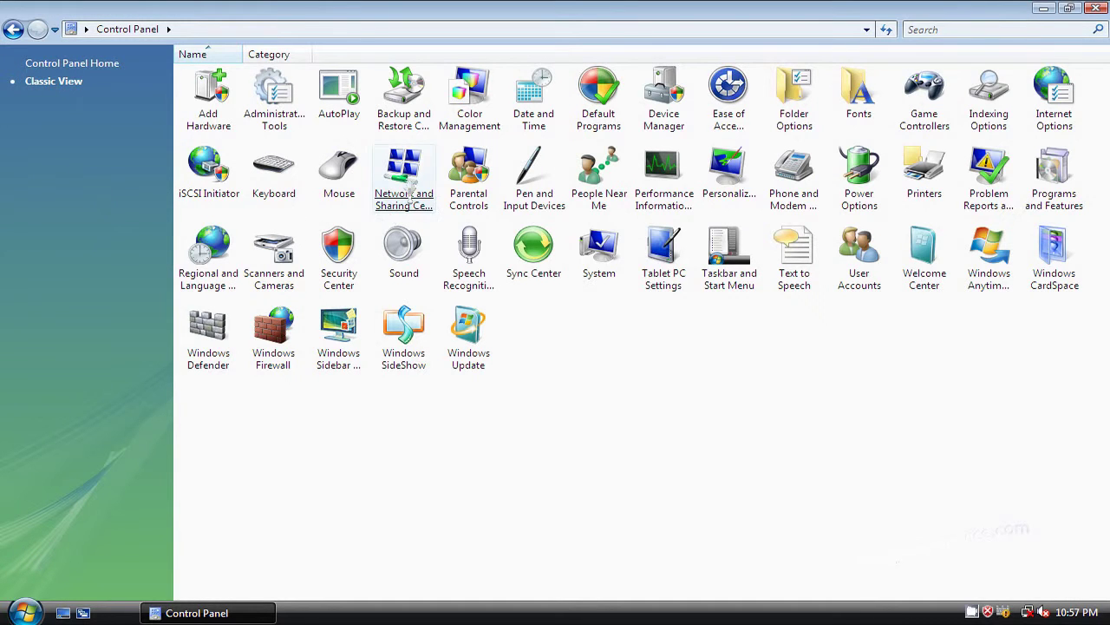
pyautogui.click(262, 104)
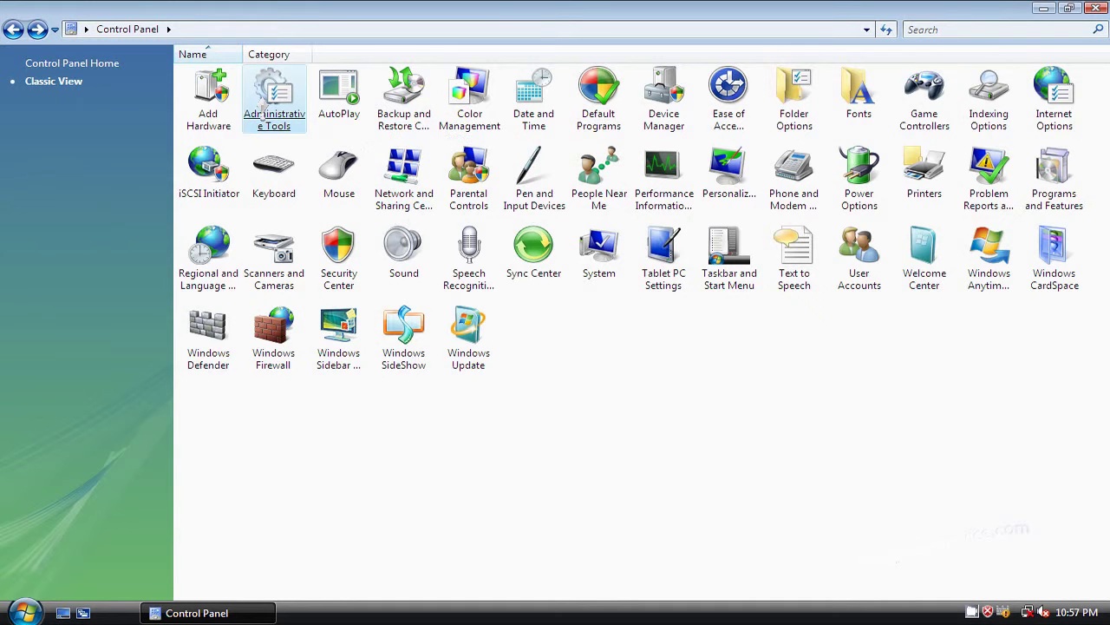
pyautogui.doubleClick(262, 108)
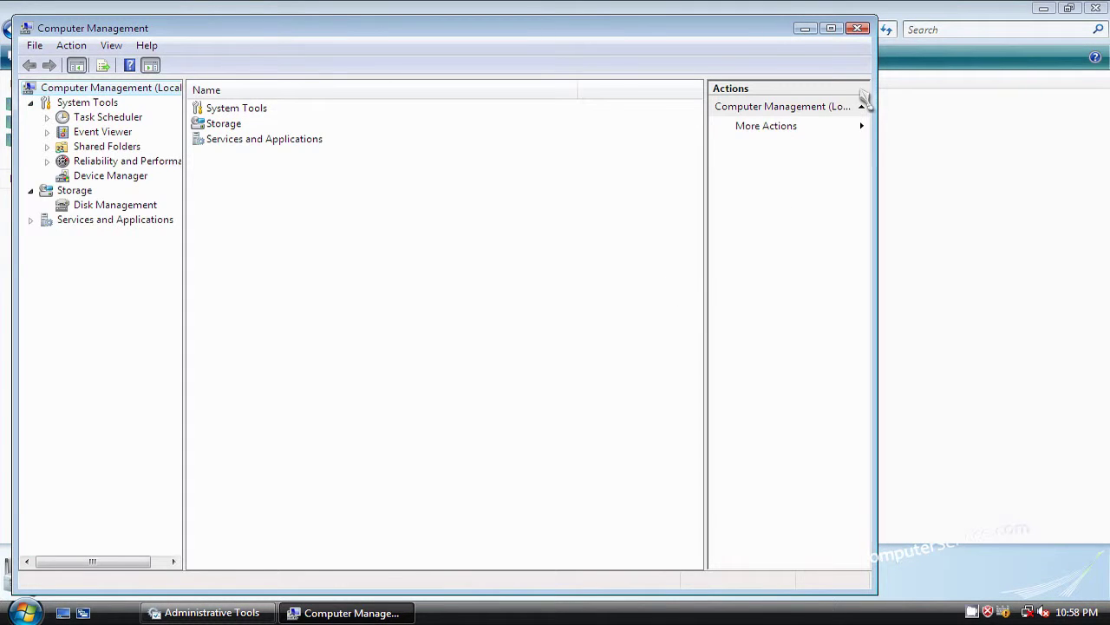
# Close the Administrative Tools window and show Disk Management in Computer Management
pyautogui.click(1098, 9)
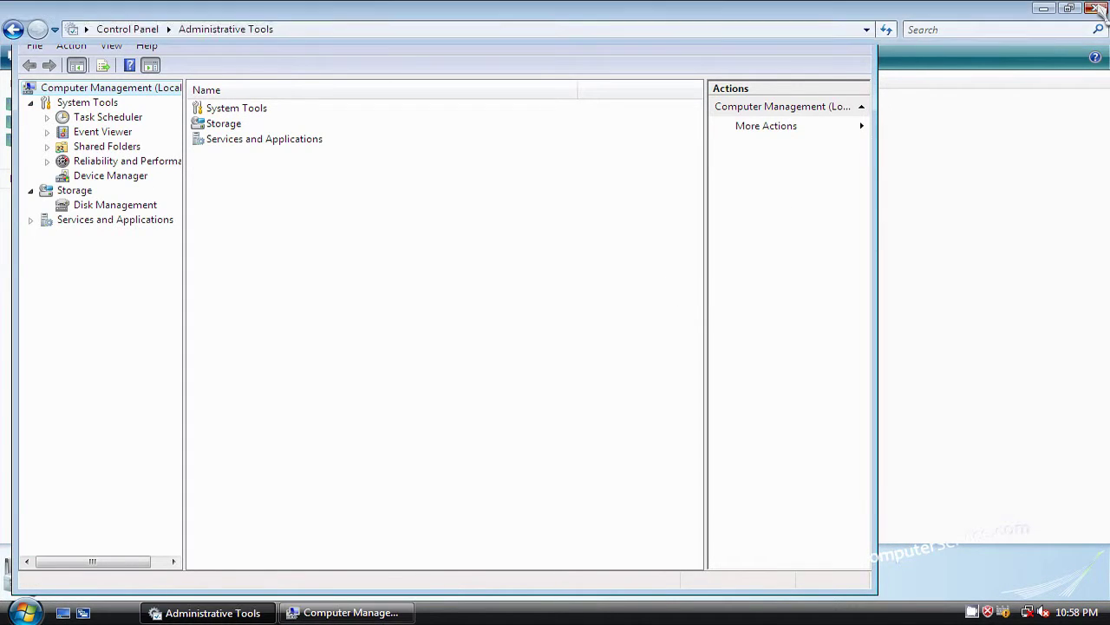
pyautogui.moveTo(619, 31); pyautogui.dragTo(722, 31)
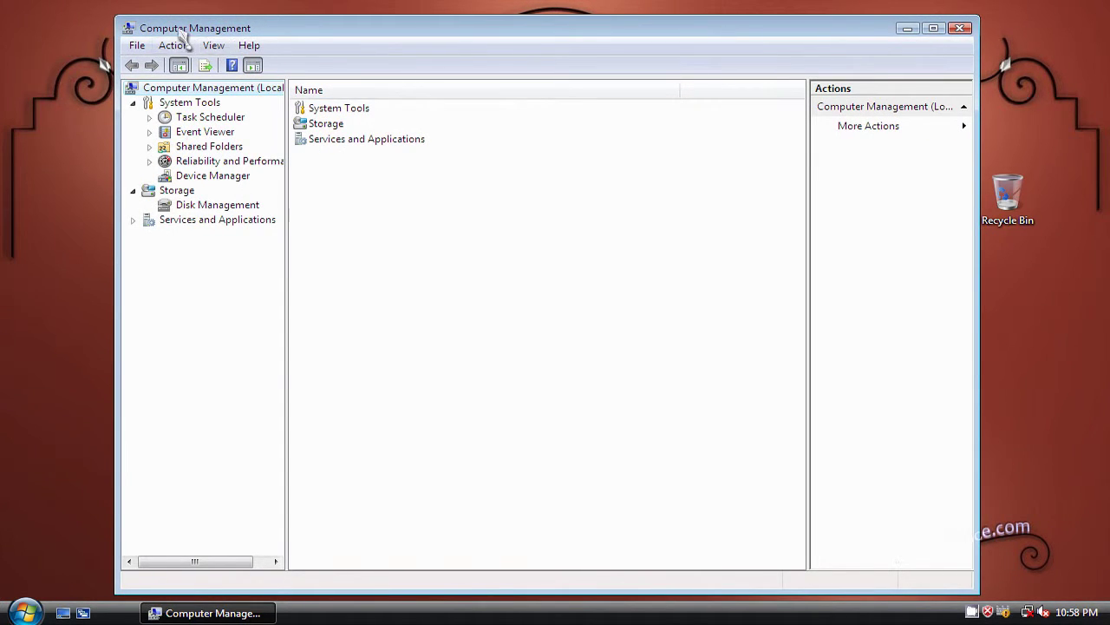
pyautogui.click(210, 205)
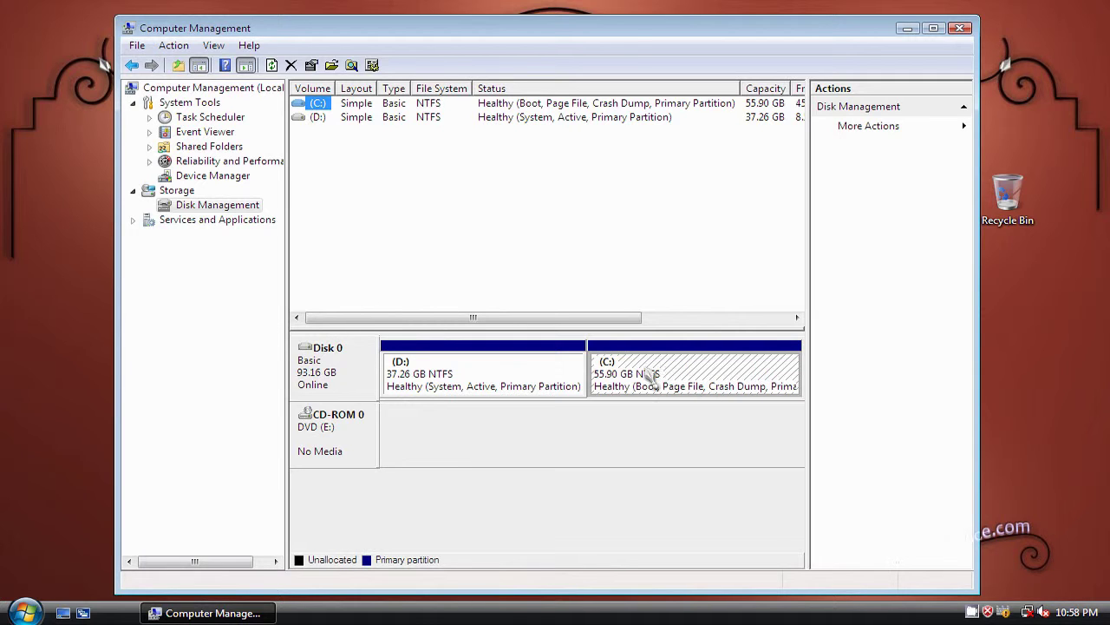
# Open the Shrink Volume settings for the C: partition and move the dialog clear of that partition
pyautogui.rightClick(707, 375)
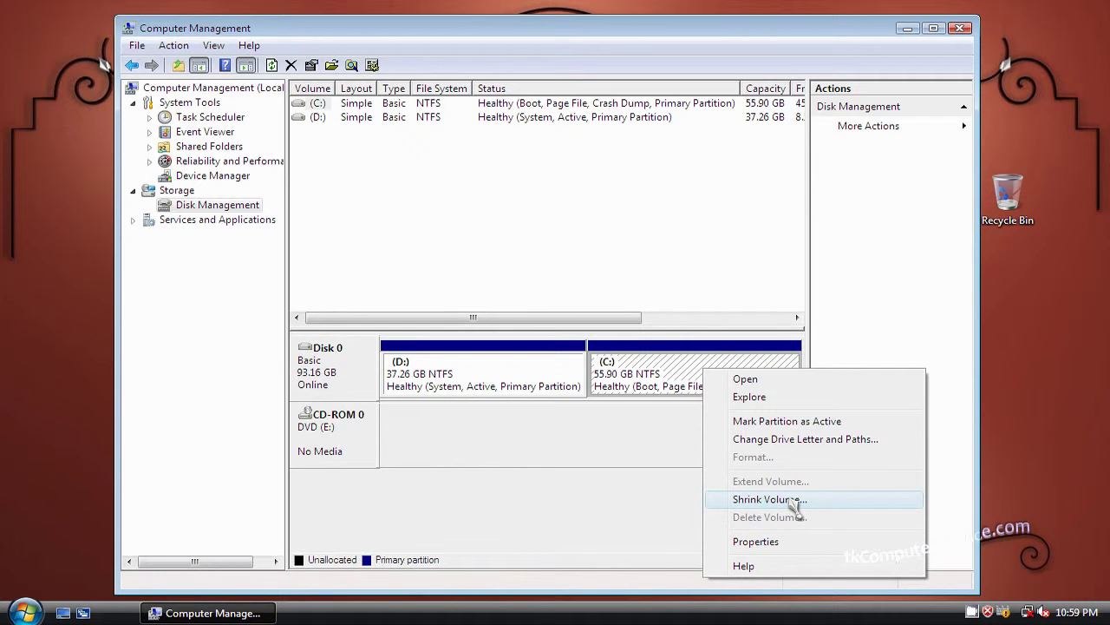
pyautogui.click(795, 505)
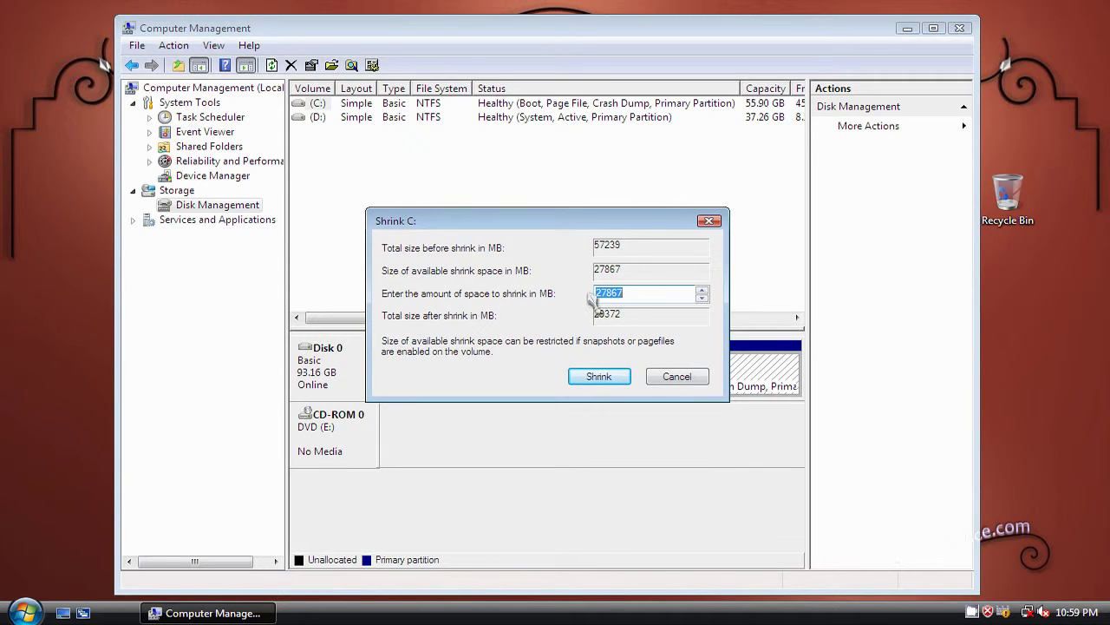
pyautogui.moveTo(589, 227); pyautogui.dragTo(445, 261)
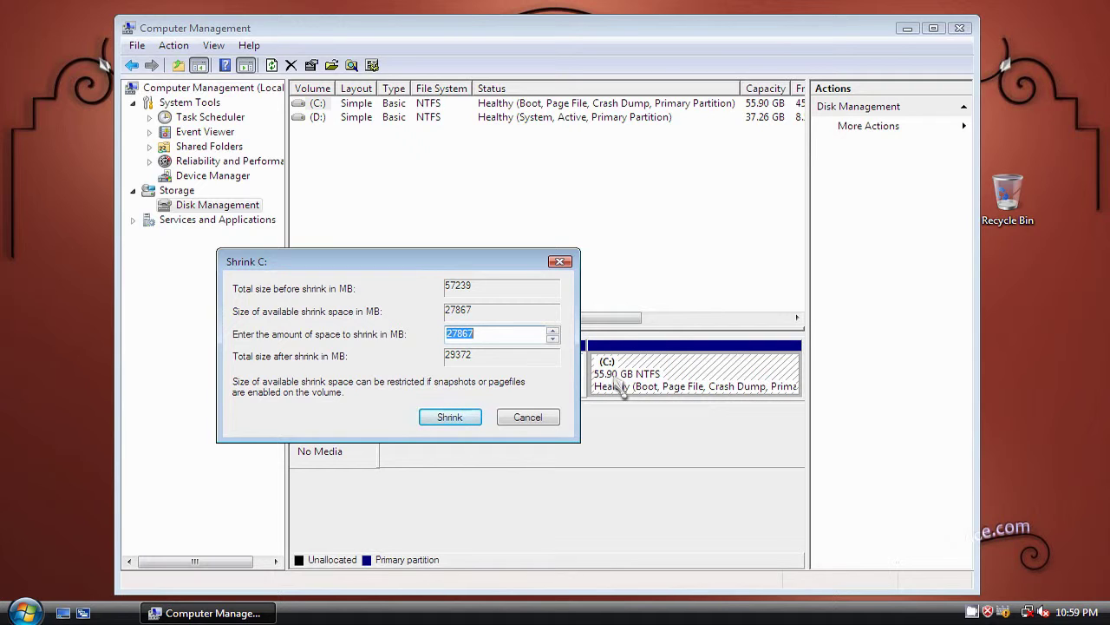
# Lower the amount of space to shrink from the C: volume in small decrements
pyautogui.click(456, 338)
pyautogui.click(553, 338)
pyautogui.click(553, 338)
pyautogui.click(552, 338)
pyautogui.click(553, 339)
pyautogui.click(553, 339)
pyautogui.click(552, 338)
pyautogui.click(552, 338)
pyautogui.click(553, 338)
pyautogui.click(553, 338)
pyautogui.click(552, 338)
pyautogui.click(552, 339)
pyautogui.click(553, 339)
pyautogui.click(553, 338)
pyautogui.click(553, 338)
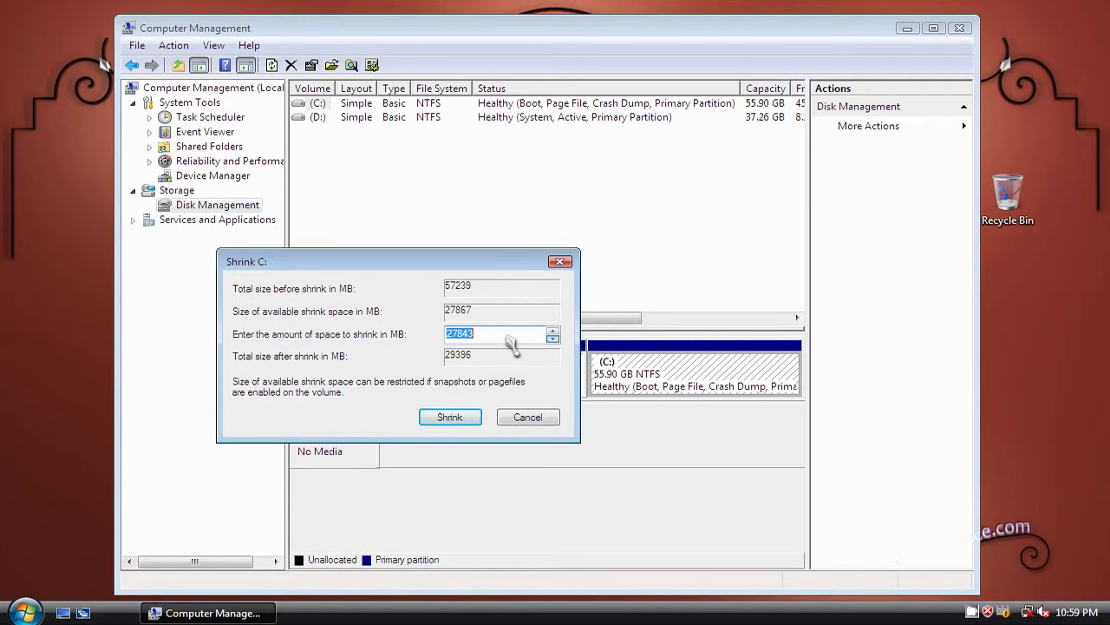
pyautogui.scroll(-7, 503, 336)
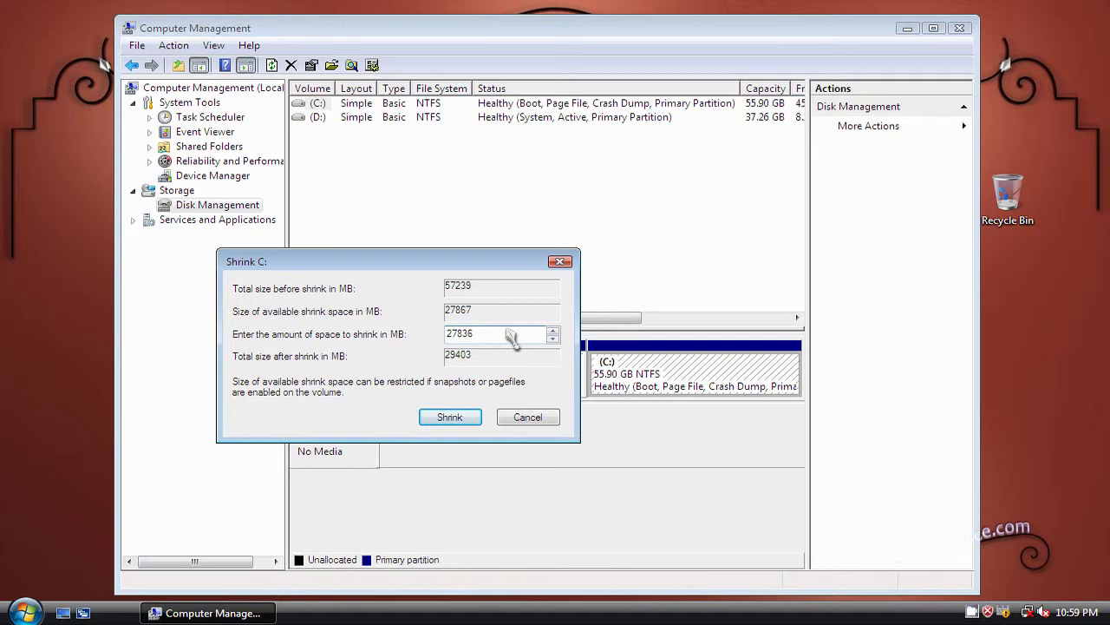
pyautogui.scroll(-2, 503, 338)
# Set the amount of space to shrink to 25000 MB and shrink the C: volume
pyautogui.moveTo(483, 338); pyautogui.dragTo(405, 339)
pyautogui.write('25000')
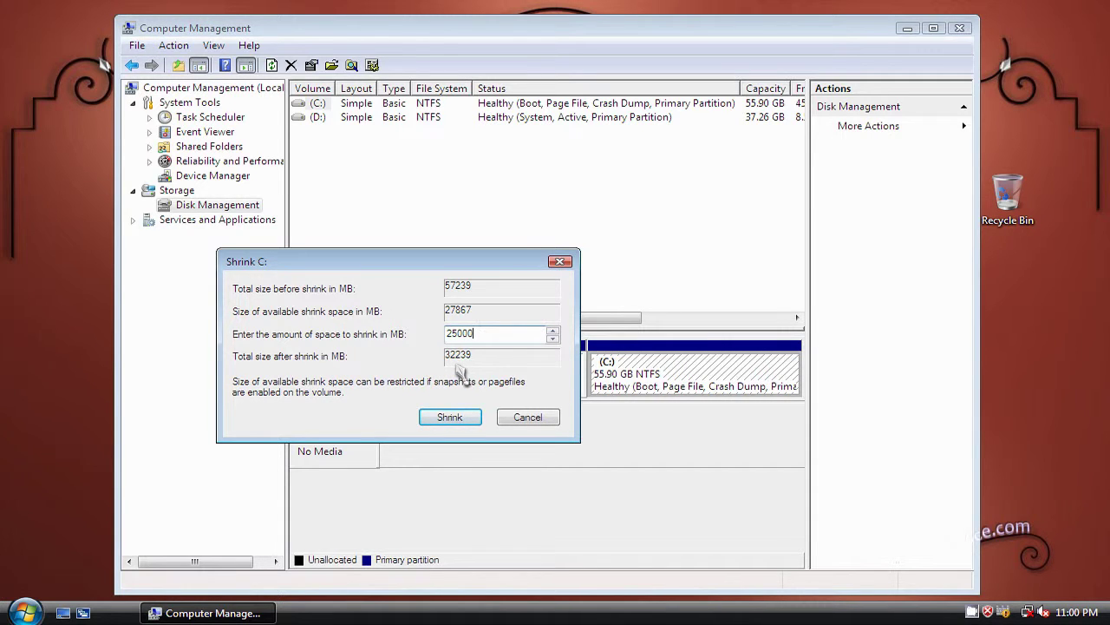
pyautogui.click(458, 415)
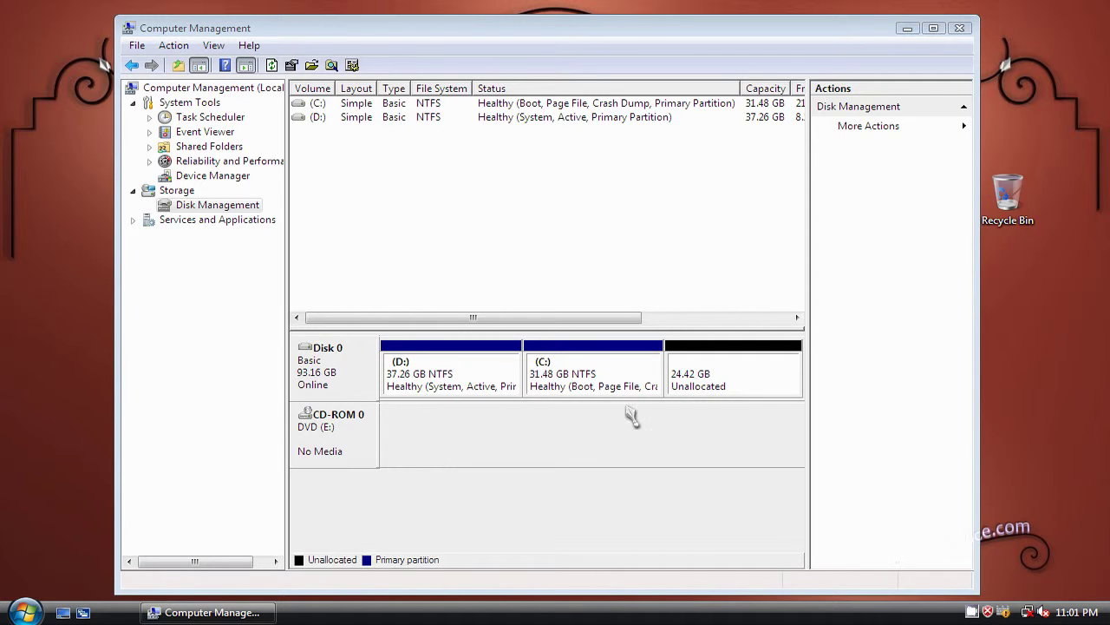
# View the volume creation options for the unallocated space without choosing one, and exit Computer Management
pyautogui.rightClick(714, 371)
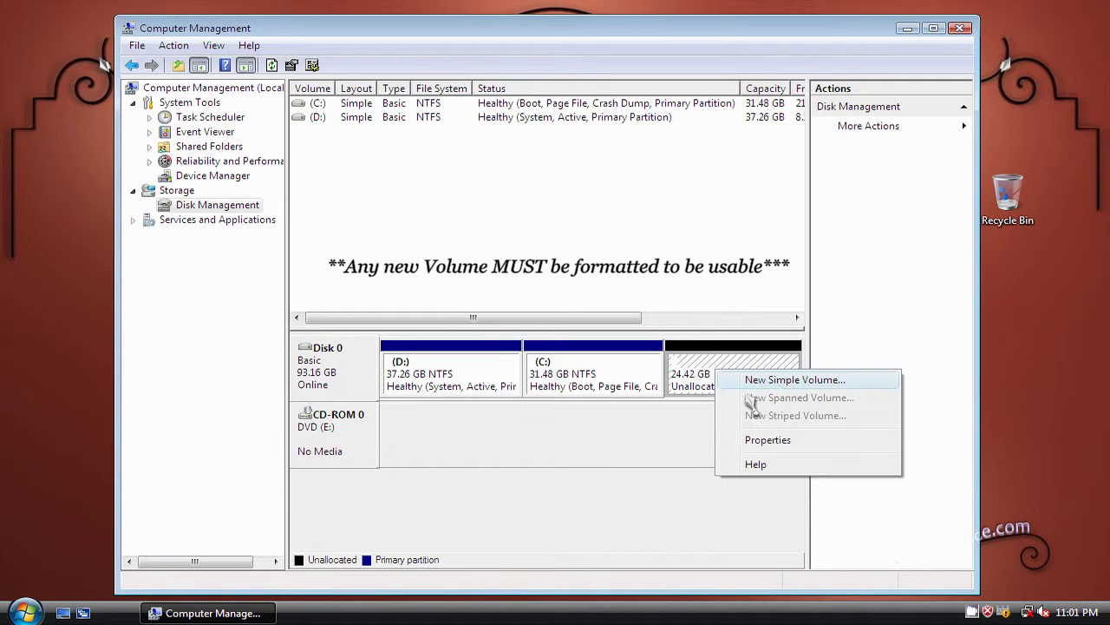
pyautogui.click(683, 432)
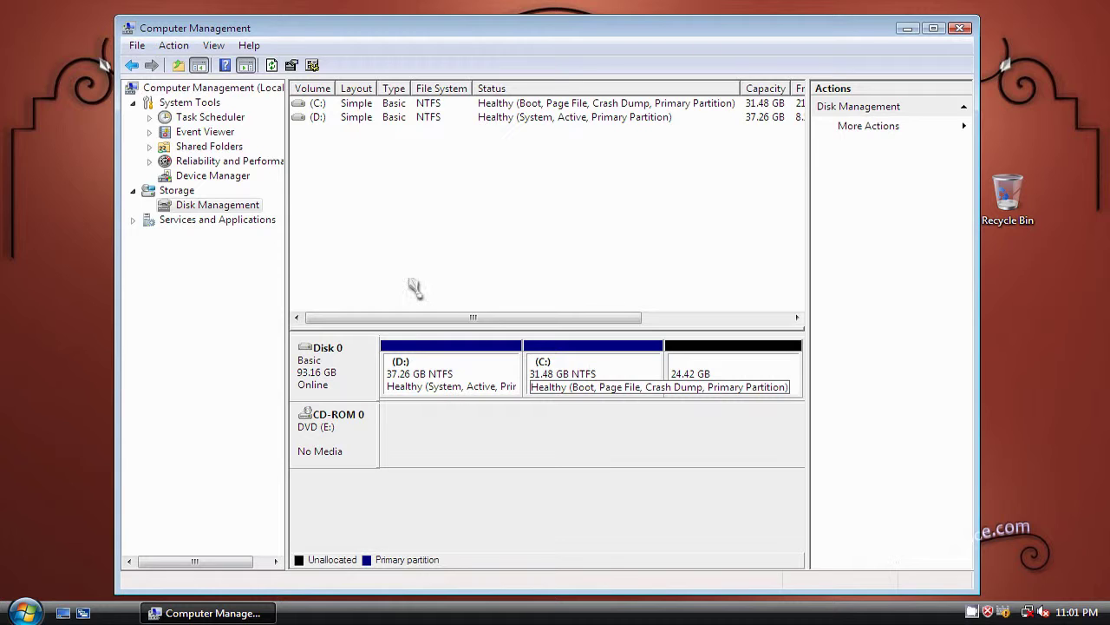
pyautogui.click(137, 46)
pyautogui.click(160, 91)
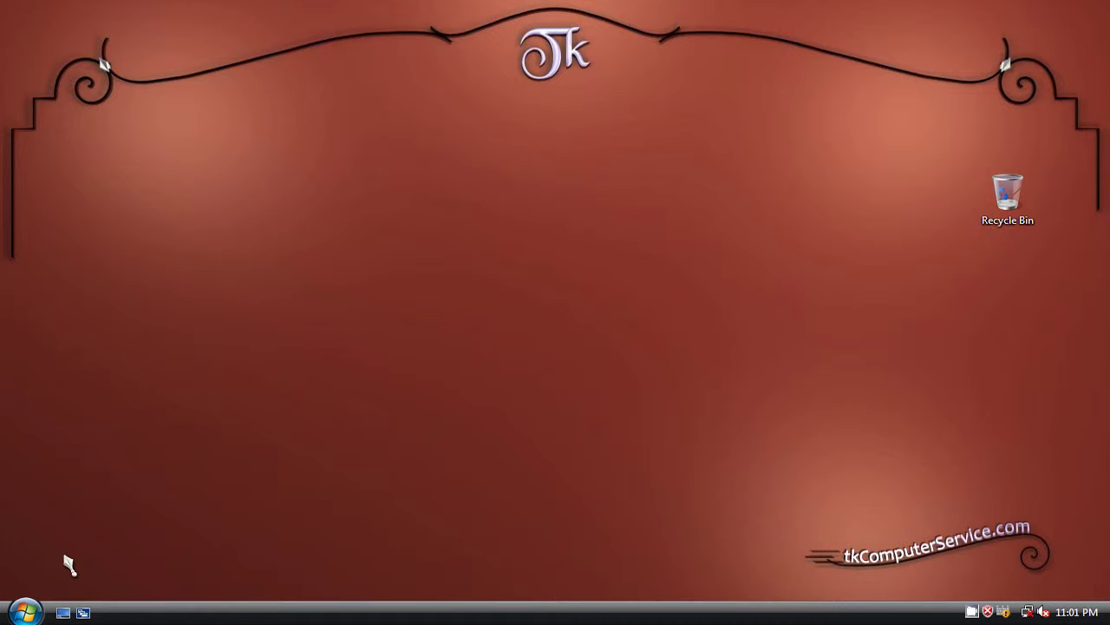
# View the system's restart and shutdown options without choosing one
pyautogui.click(33, 614)
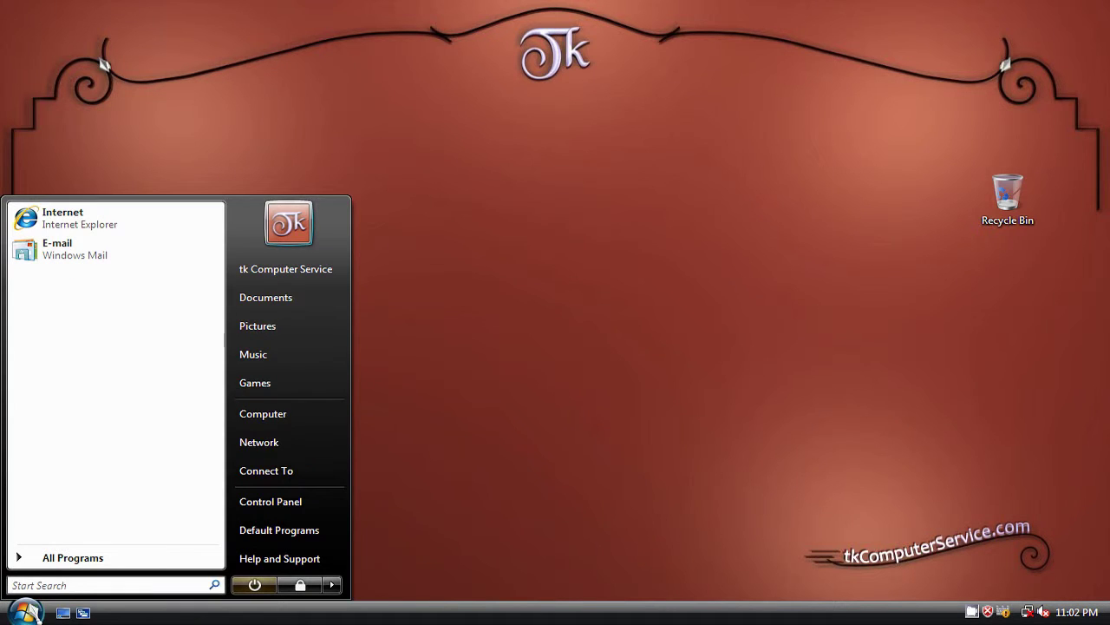
pyautogui.click(335, 584)
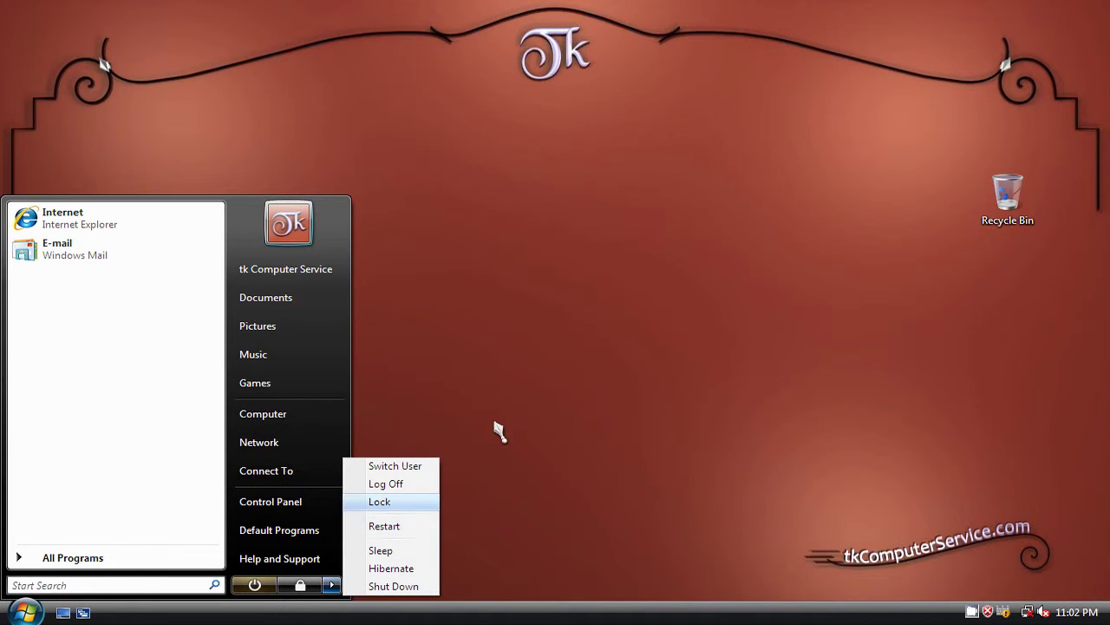
pyautogui.click(538, 314)
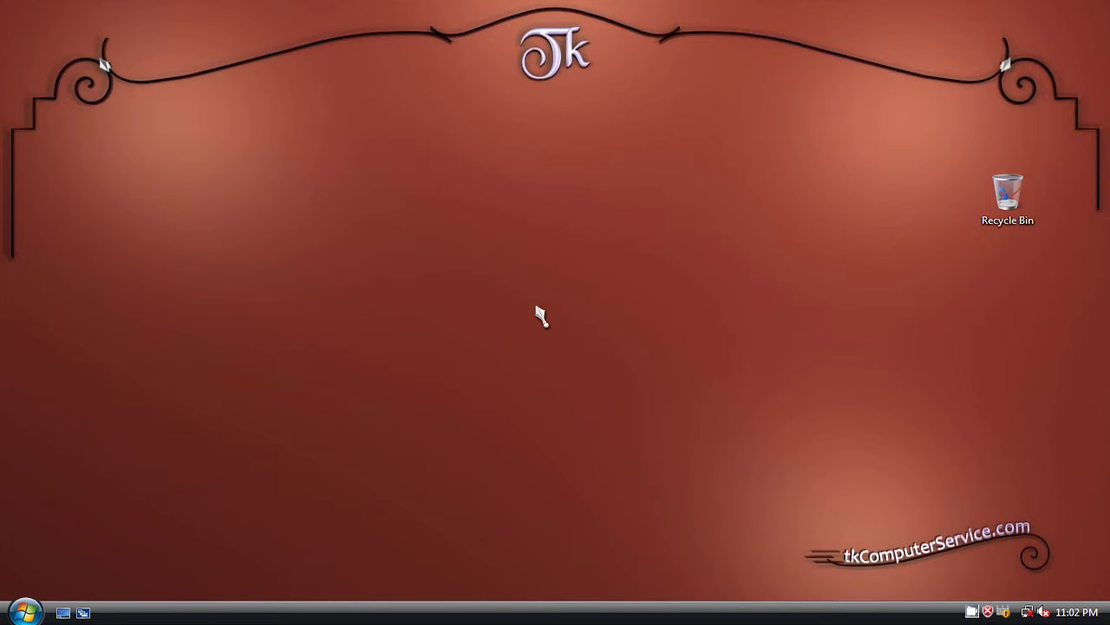